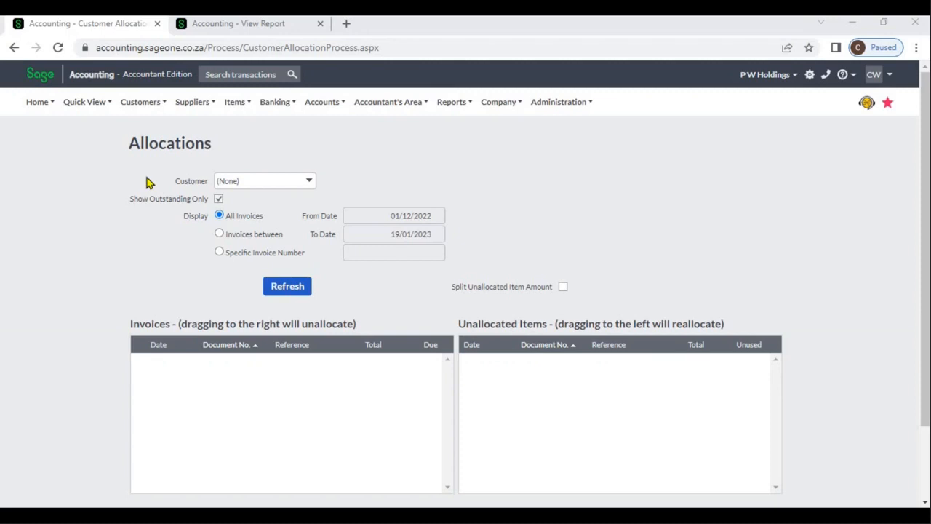
- Review each customer's outstanding invoices, credits and receipts in the Customer Balances - Days Outstanding Report
left_click(251, 29)
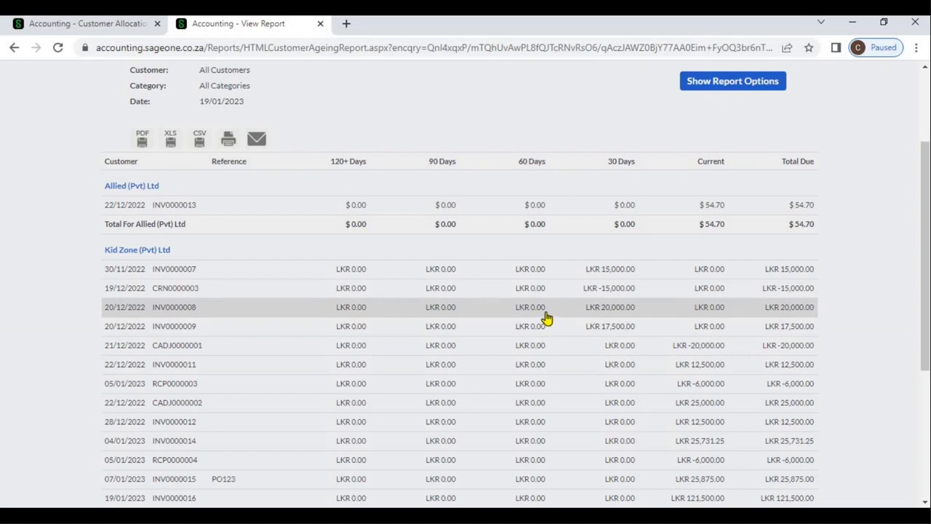
scroll(538, 304, "down", 1)
scroll(538, 304, "down", 1)
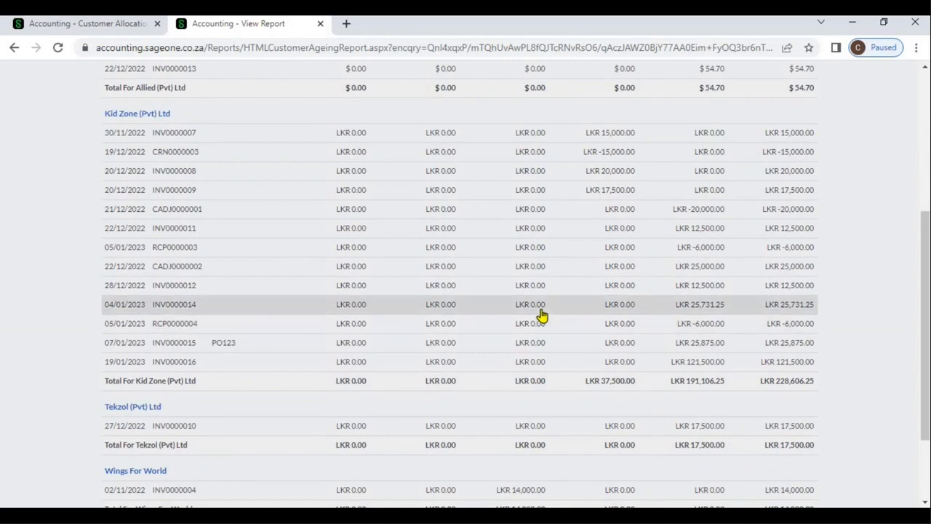
scroll(542, 314, "up", 2)
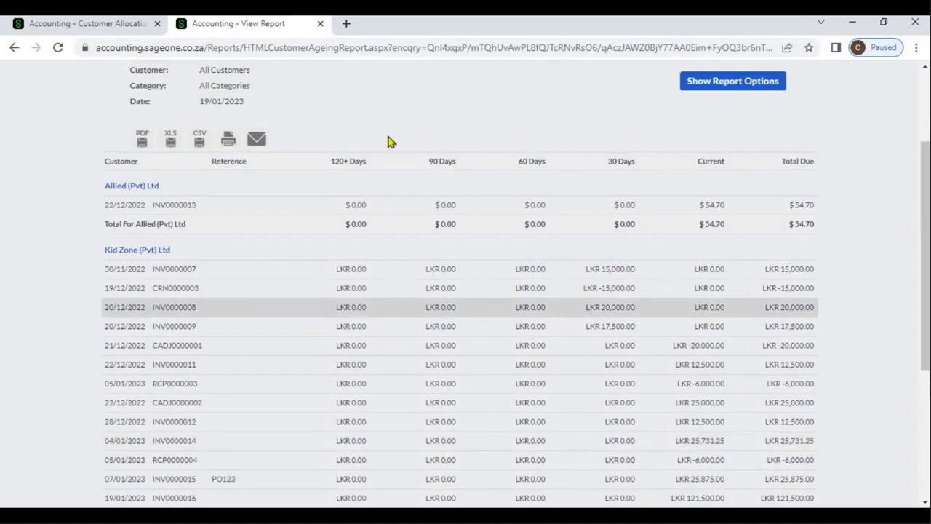
scroll(407, 150, "up", 2)
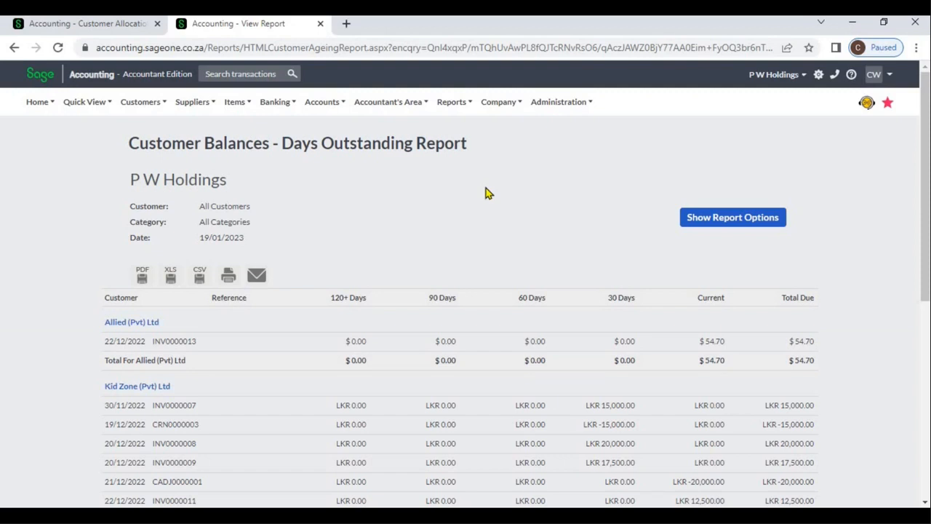
scroll(487, 193, "down", 2)
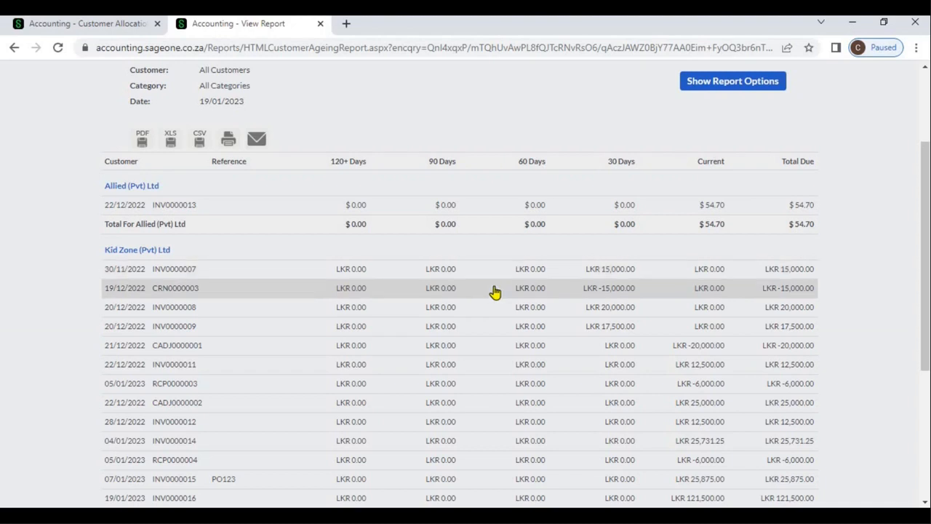
scroll(489, 289, "up", 2)
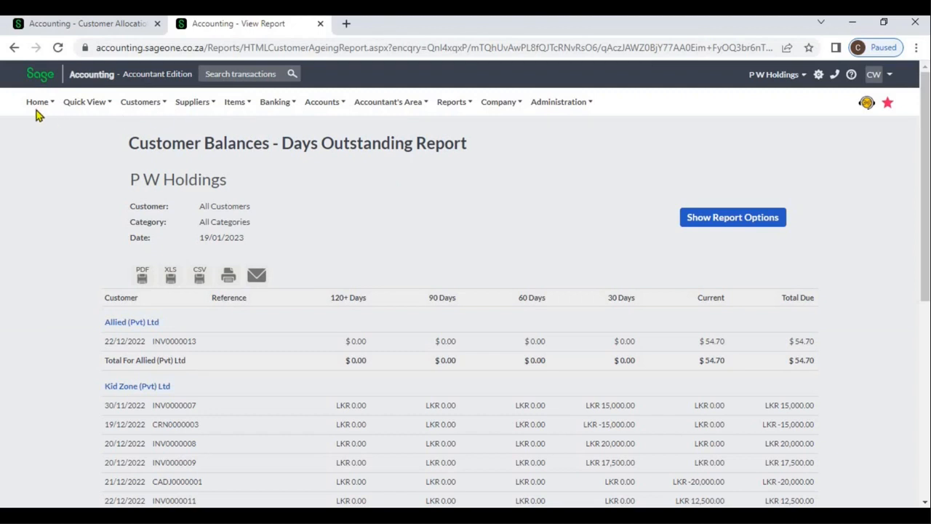
- Return to the customer receipt allocations page and load the items for customer Kid Zone (Pvt) Ltd
left_click(64, 24)
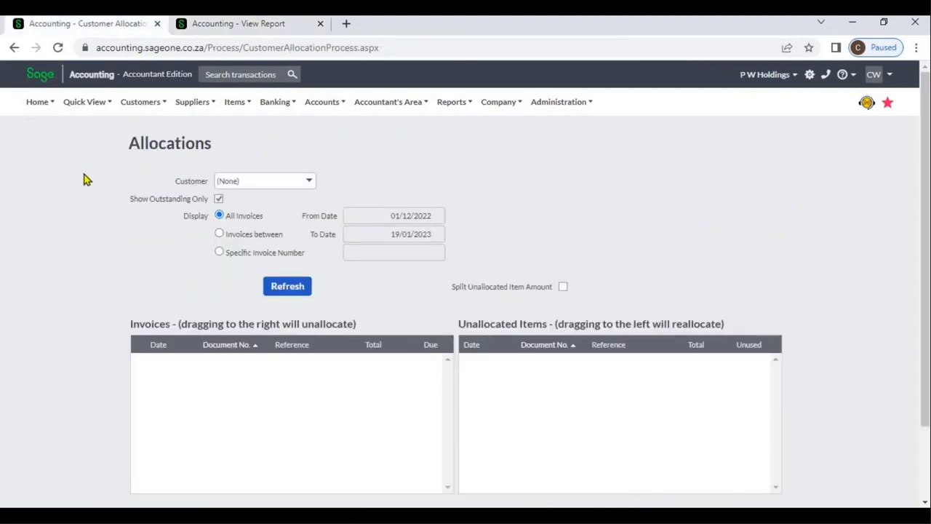
mouse_move(141, 102)
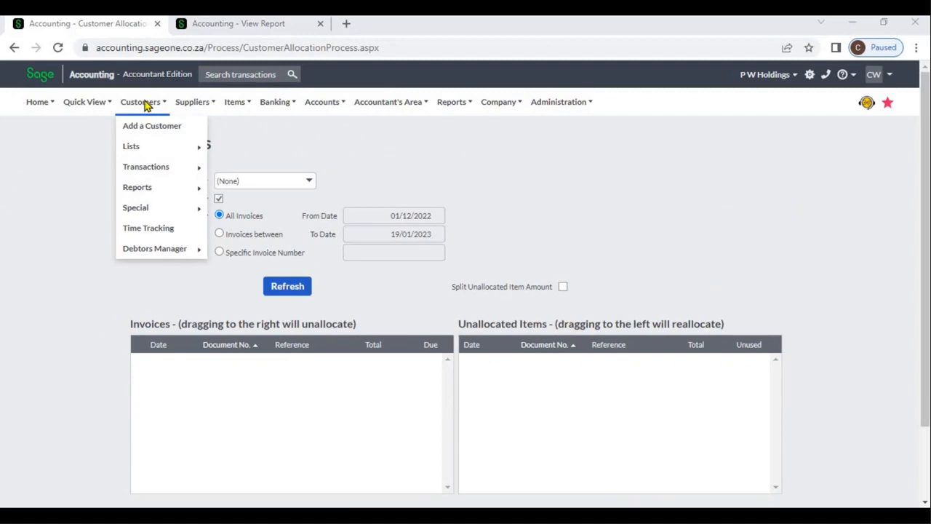
mouse_move(159, 175)
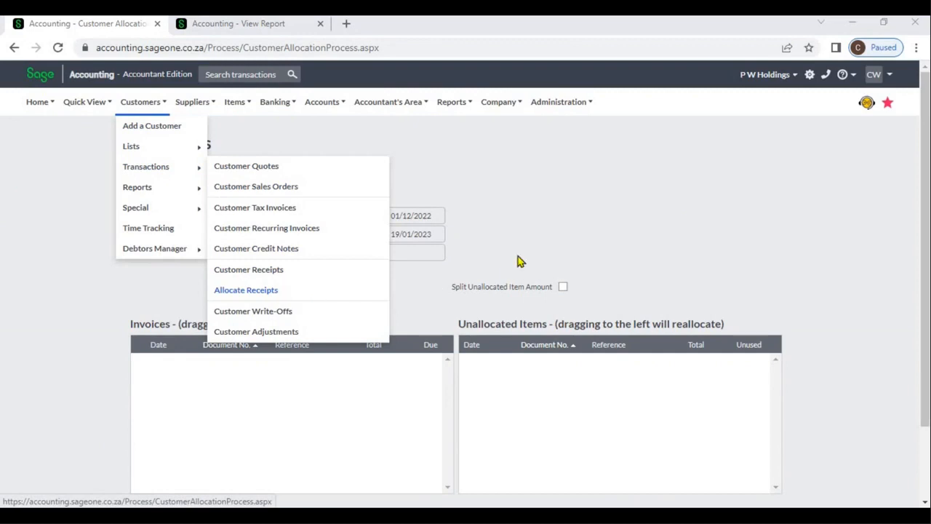
left_click(311, 185)
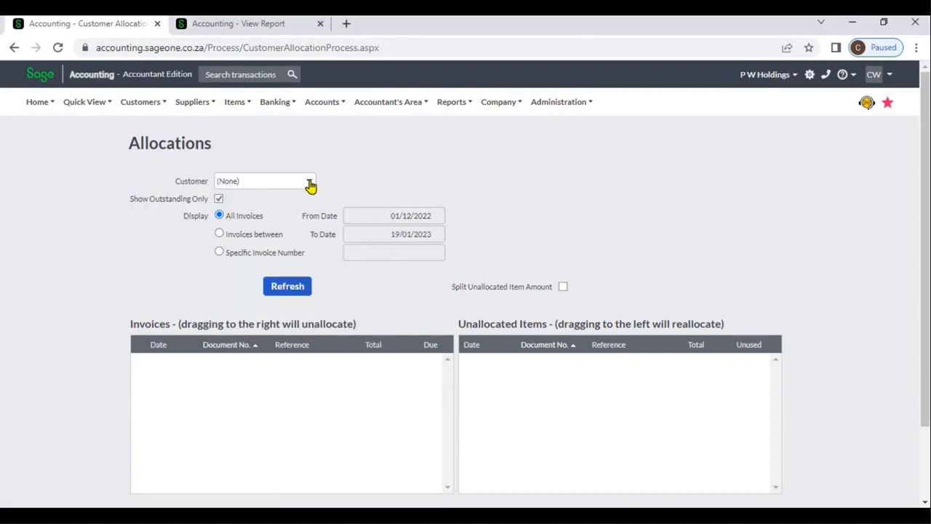
left_click(307, 212)
scroll(342, 196, "down", 1)
left_click(302, 220)
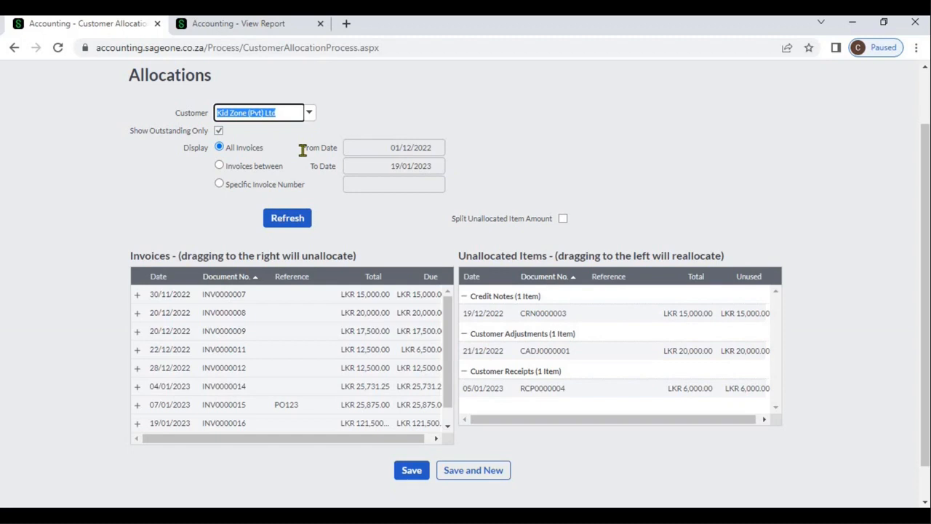
- Include Kid Zone's fully settled invoices in the allocation list and refresh it, accepting the loss of unsaved changes
left_click(220, 132)
left_click(279, 219)
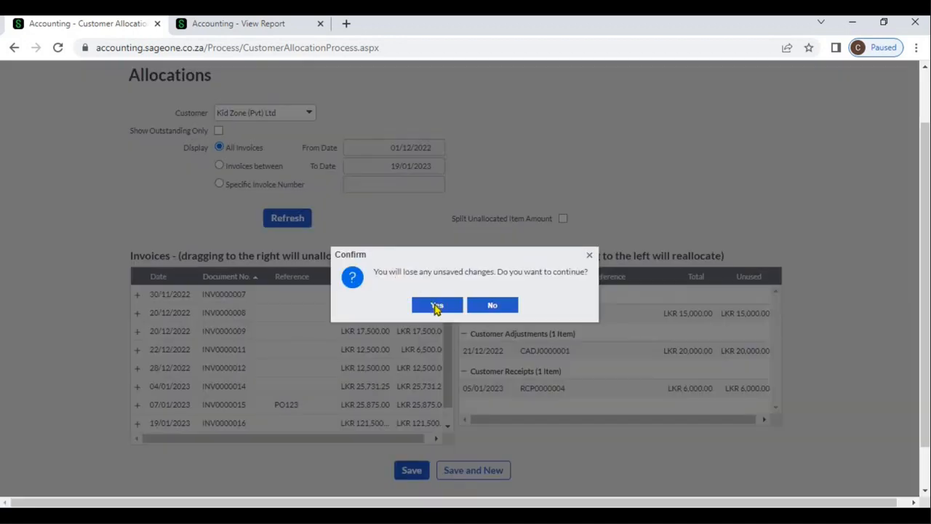
left_click(433, 305)
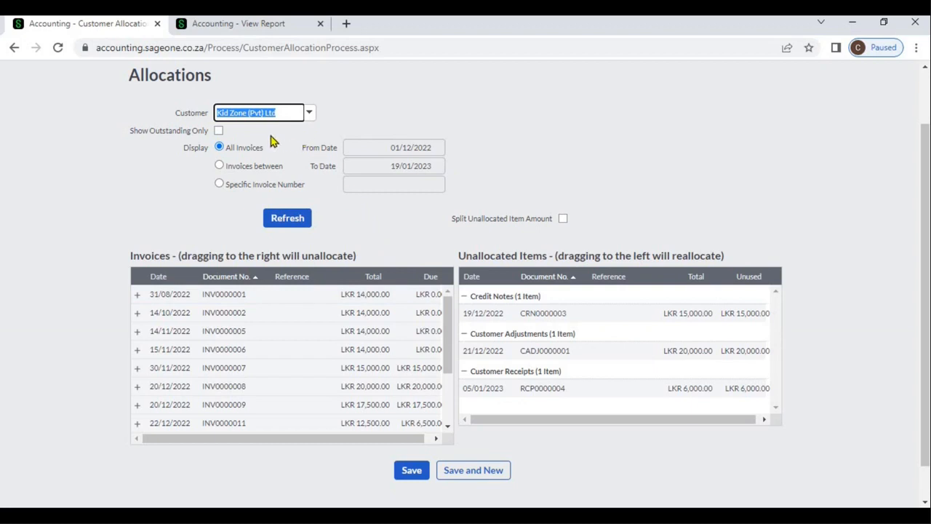
- Limit the invoice list to outstanding invoices only and refresh it
left_click(219, 131)
left_click(270, 220)
left_click(433, 307)
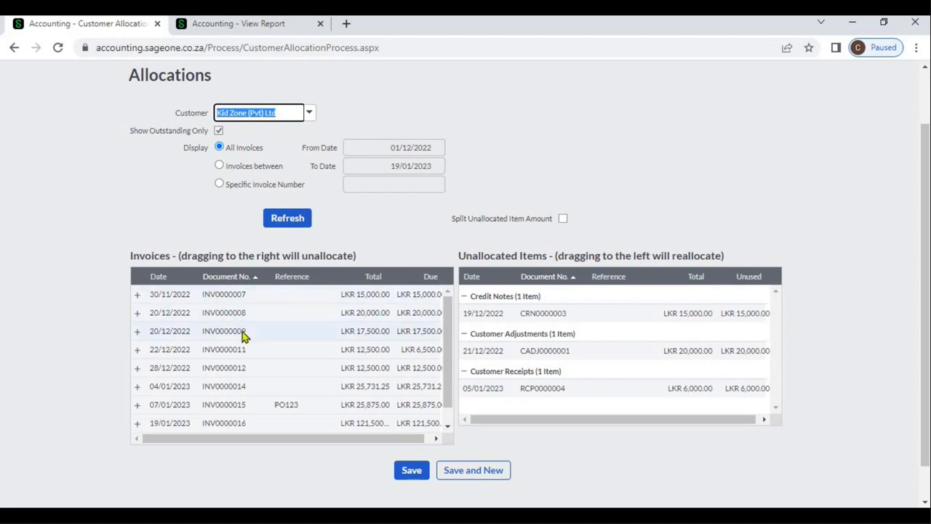
scroll(243, 340, "down", 1)
scroll(240, 335, "up", 1)
- Display only invoices between 01/01/2023 and 19/01/2023 and refresh the list
left_click(219, 167)
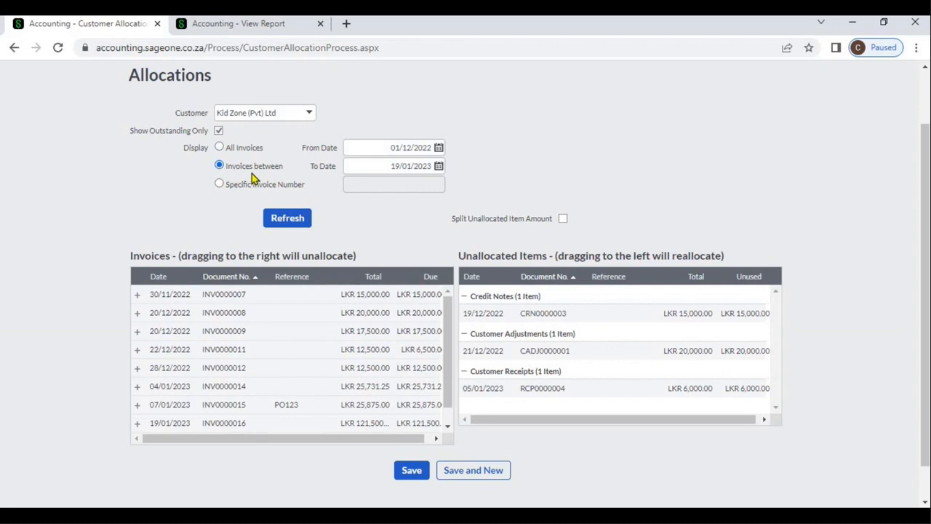
left_click(438, 148)
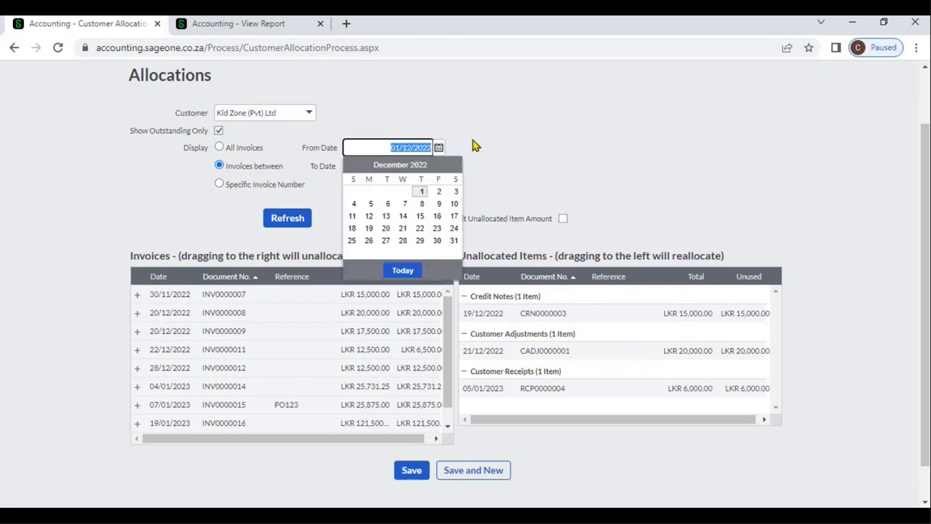
left_click(474, 146)
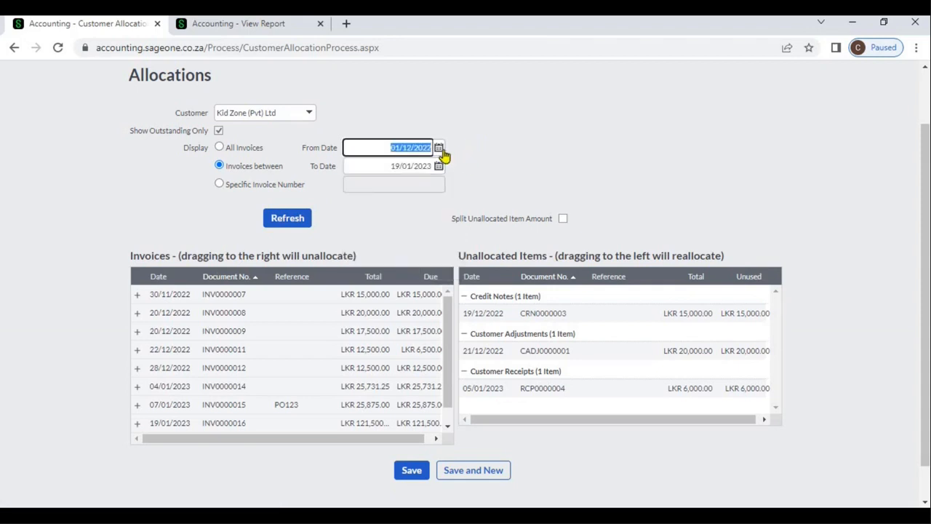
left_click(440, 150)
left_click(418, 164)
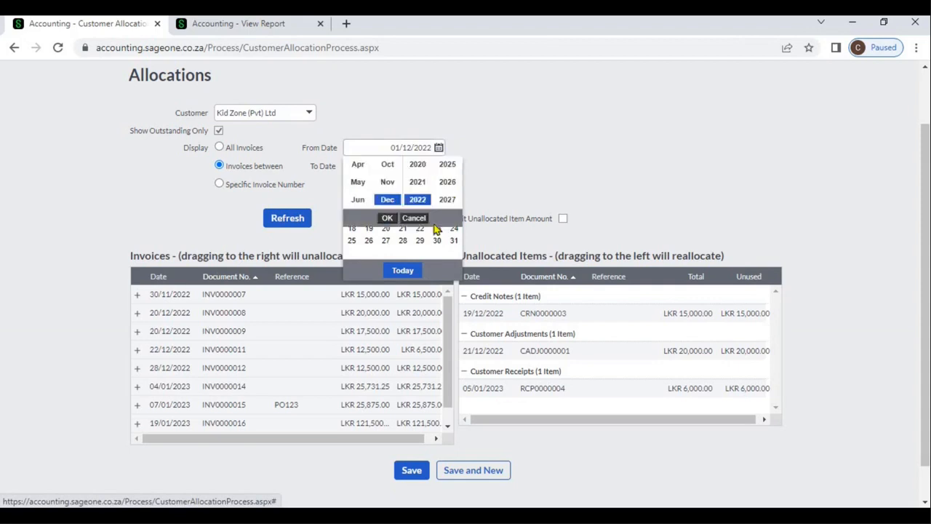
left_click(447, 183)
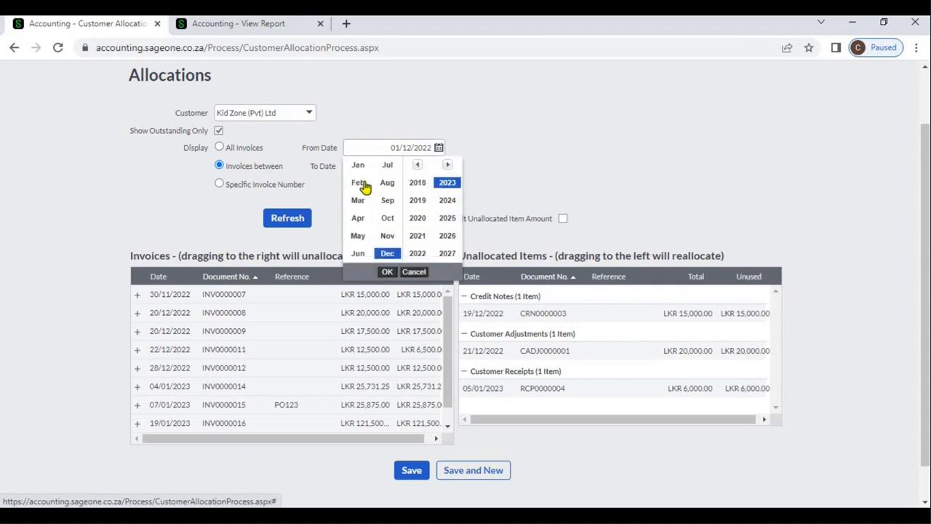
left_click(358, 166)
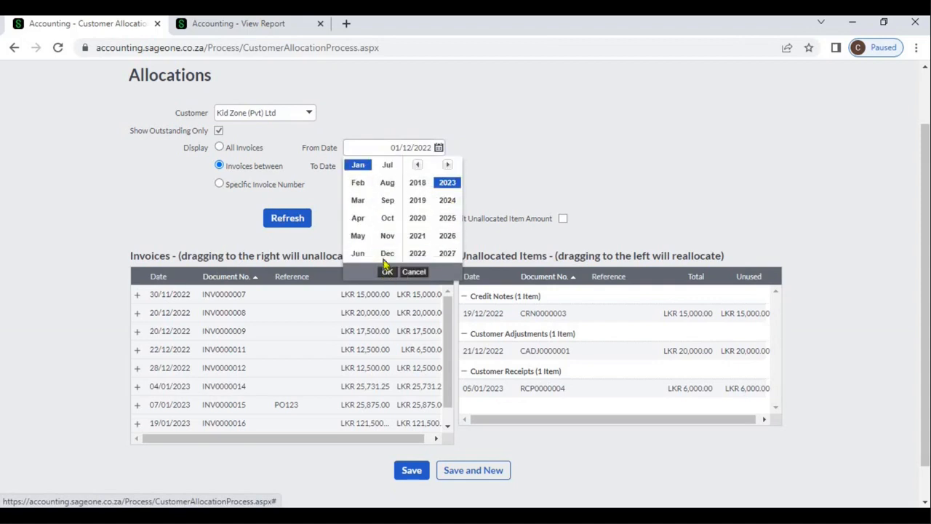
left_click(387, 272)
left_click(353, 205)
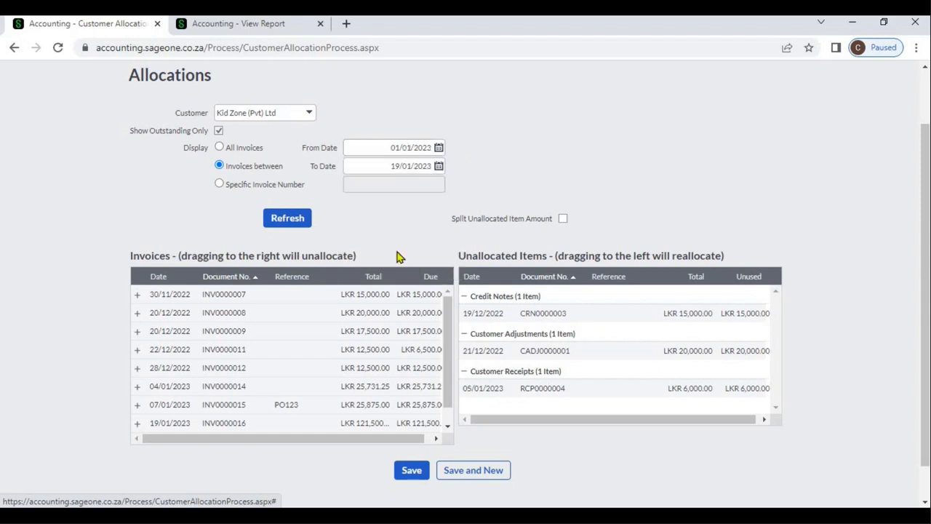
left_click(298, 221)
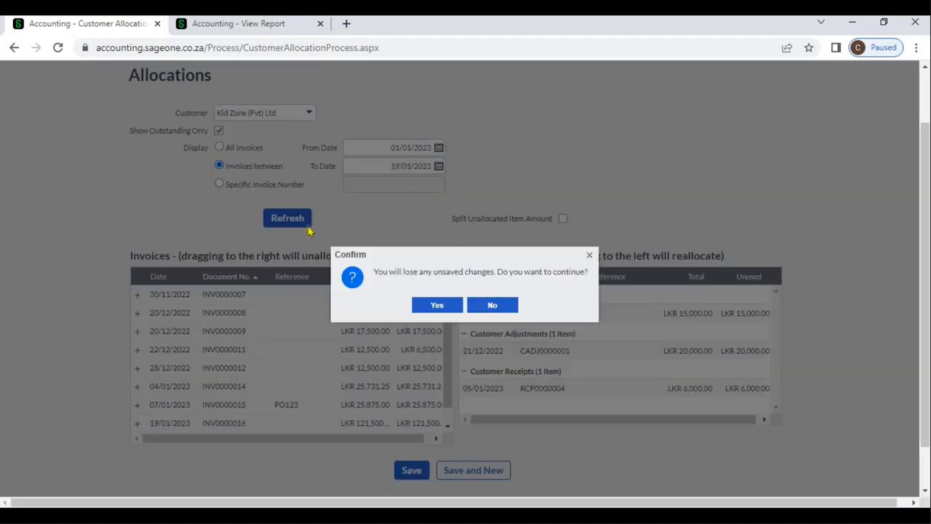
left_click(425, 305)
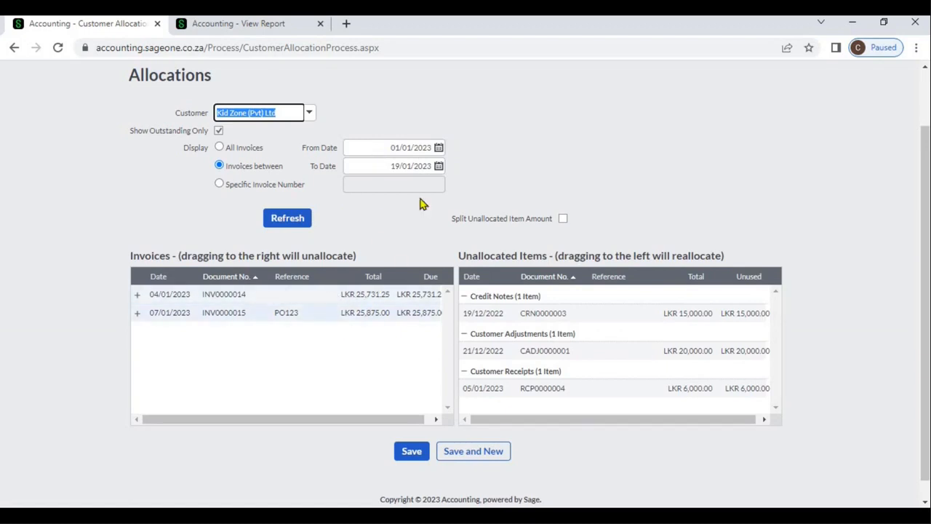
- Filter the invoice list to the specific invoice number INV0000014 and refresh it
left_click(220, 187)
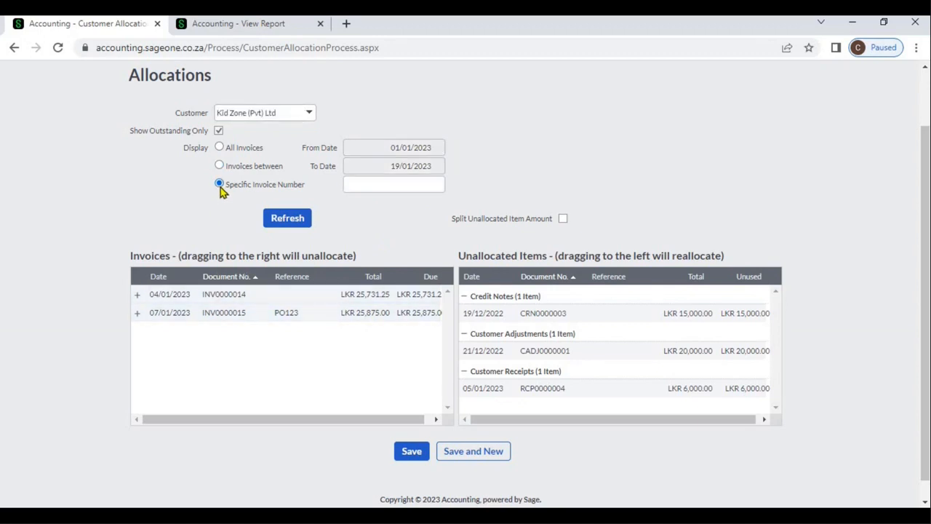
left_click(371, 187)
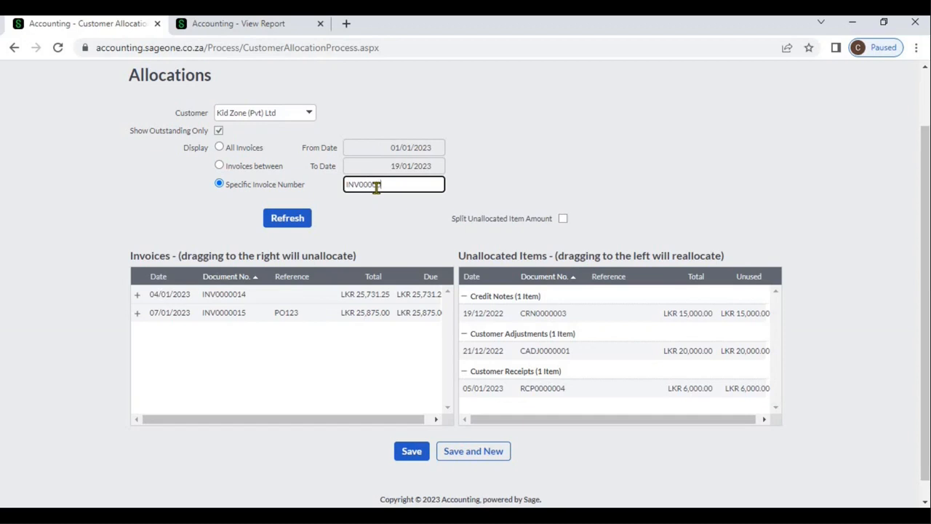
left_click(306, 221)
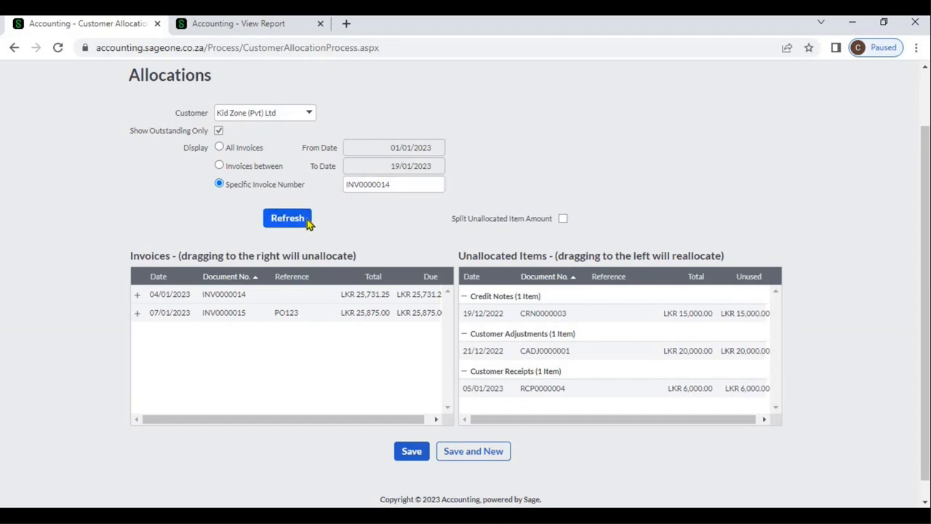
left_click(434, 306)
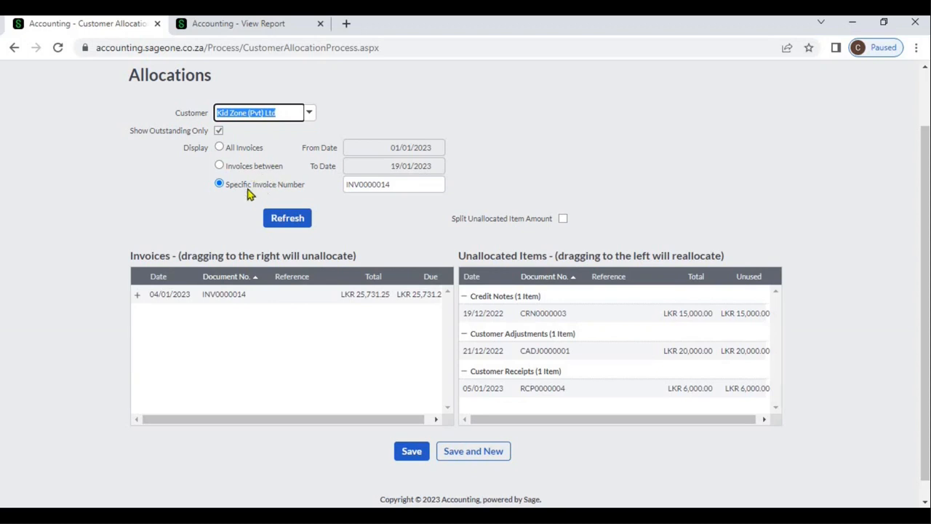
- Switch the display back to all invoices and refresh the list
left_click(219, 147)
left_click(283, 222)
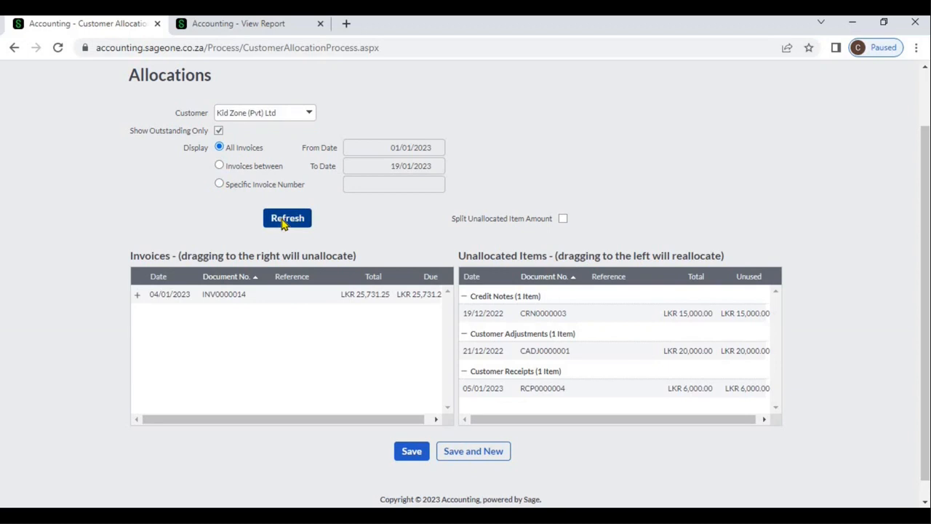
left_click(416, 303)
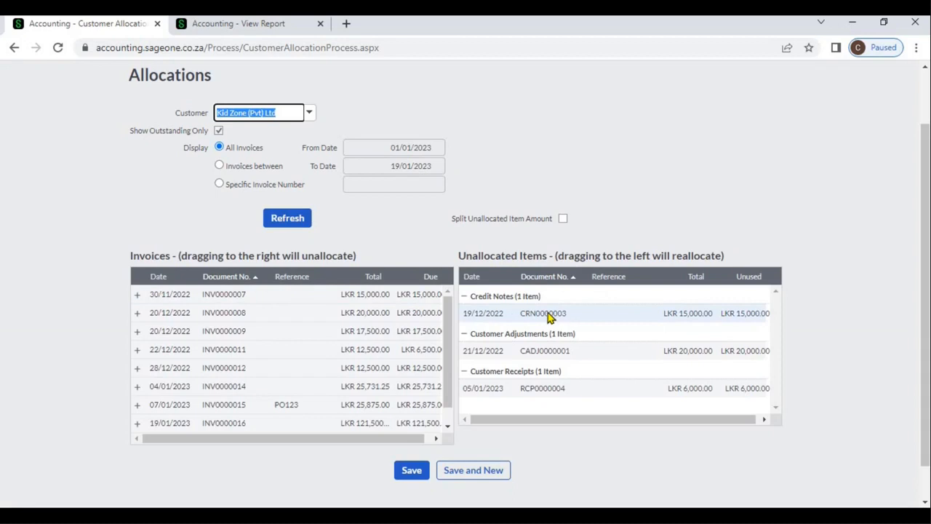
- Allocate credit note CRN0000003 to invoice INV0000007, return it to the unallocated items and collapse the invoice's details
left_click_drag(549, 318, 435, 295)
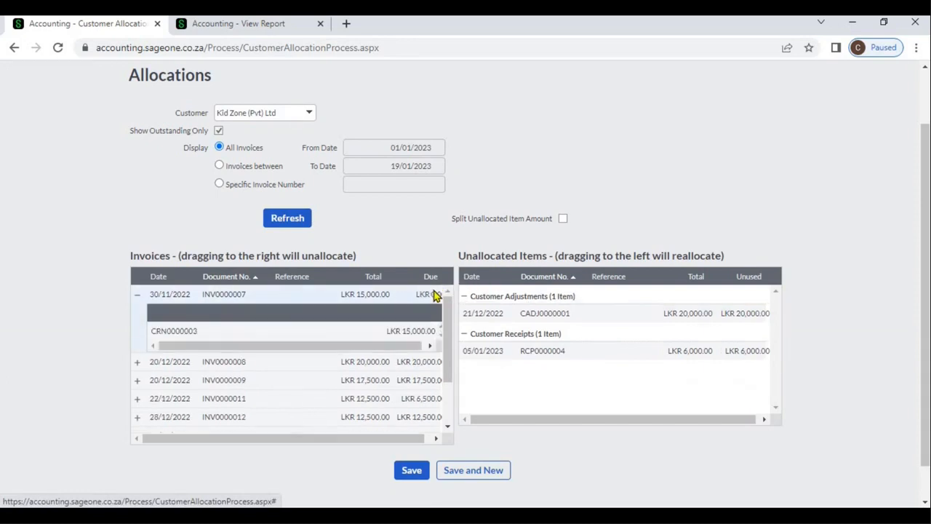
left_click_drag(424, 331, 477, 318)
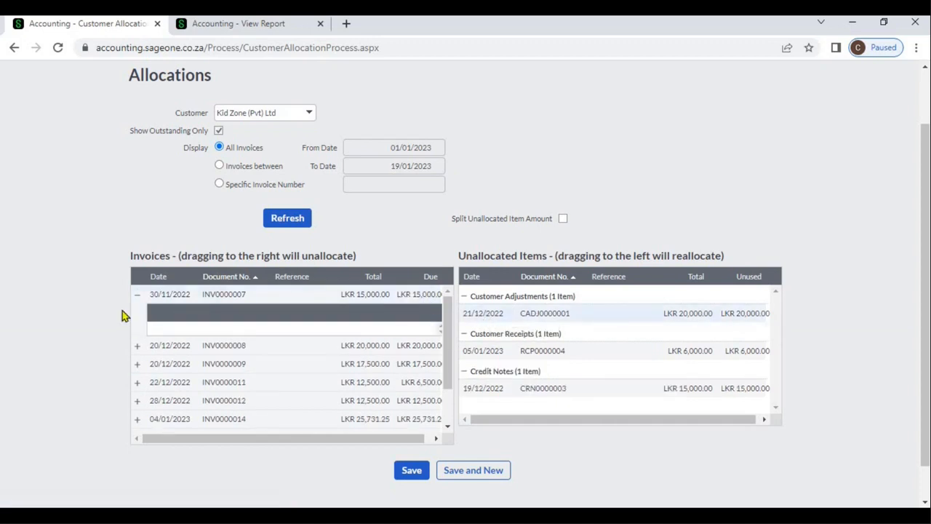
left_click(137, 294)
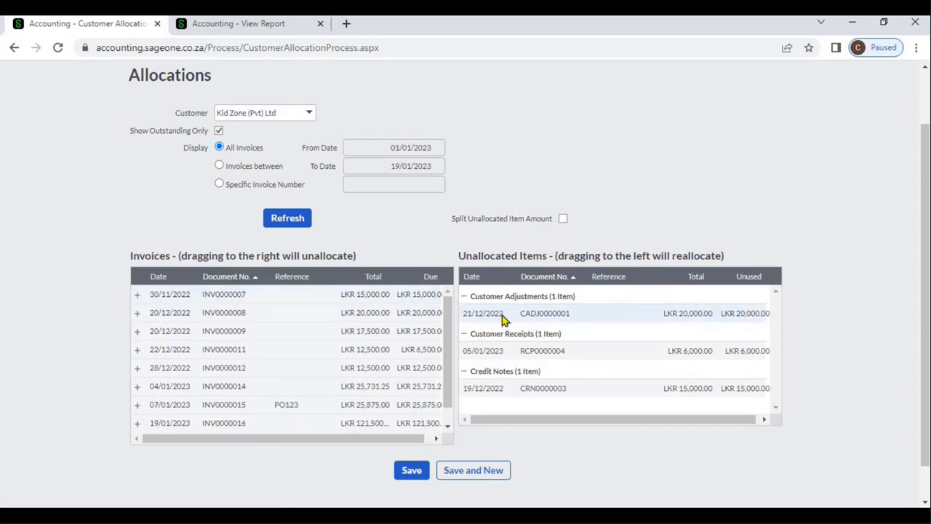
- Allocate customer adjustment CADJ0000001 to invoice INV0000007, remove that allocation and collapse the invoice's details
left_click_drag(514, 321, 428, 293)
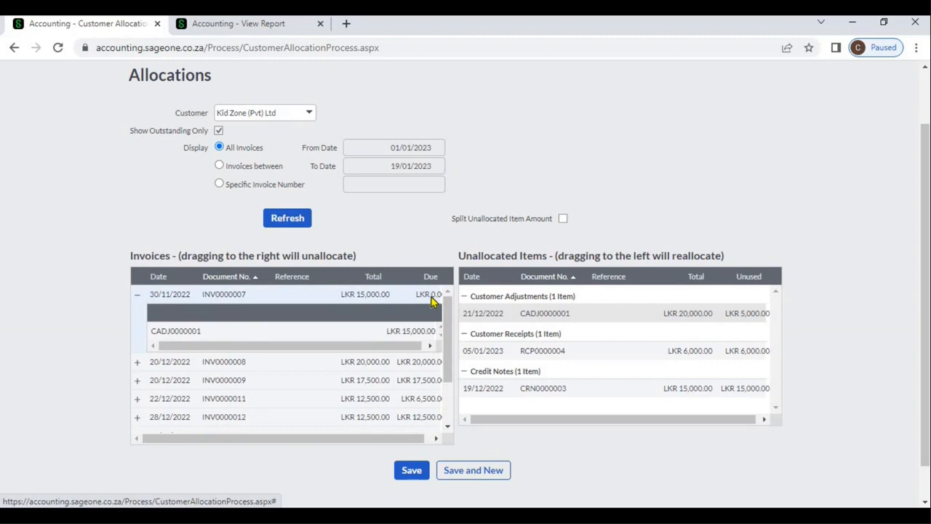
left_click_drag(424, 328, 546, 333)
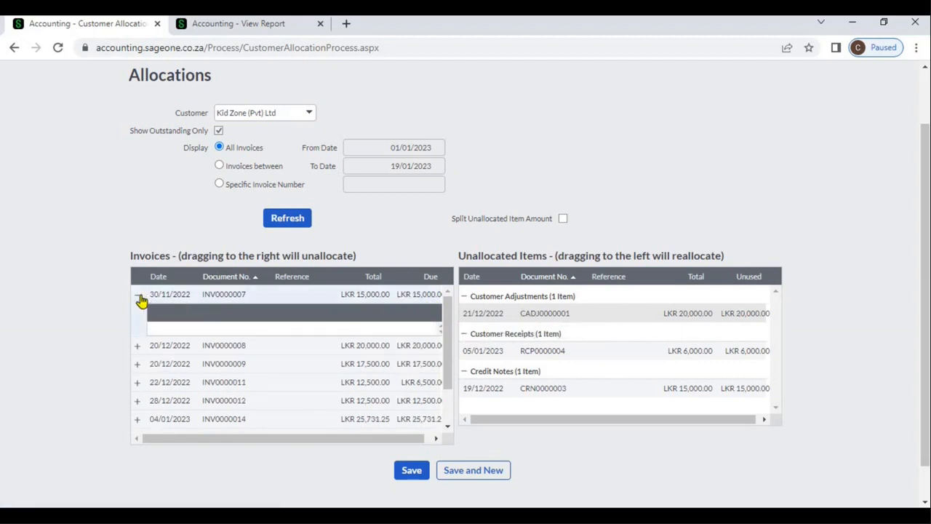
left_click(138, 294)
- Allocate credit note CRN0000003 to invoice INV0000007
left_click_drag(565, 388, 436, 295)
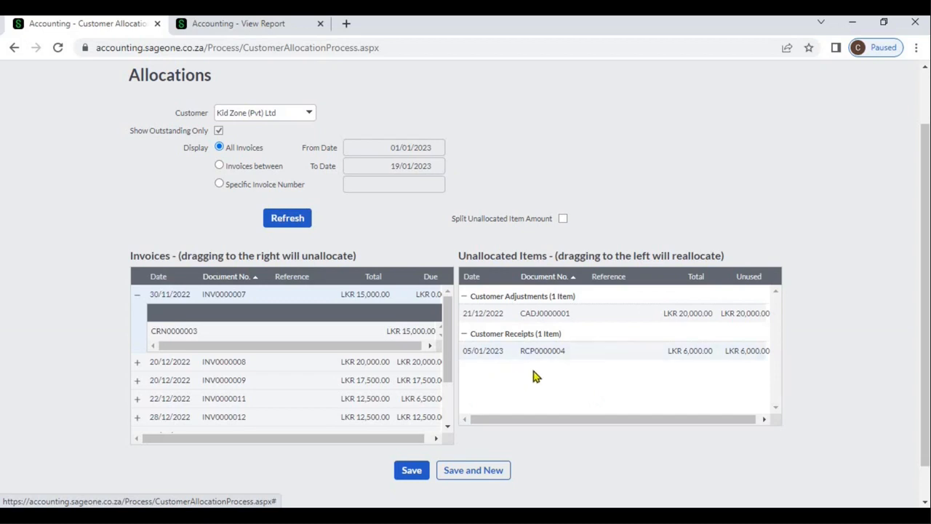
- Return credit note CRN0000003 from invoice INV0000007 to the unallocated items and allocate it to the same invoice again
left_click_drag(202, 331, 509, 371)
left_click(138, 294)
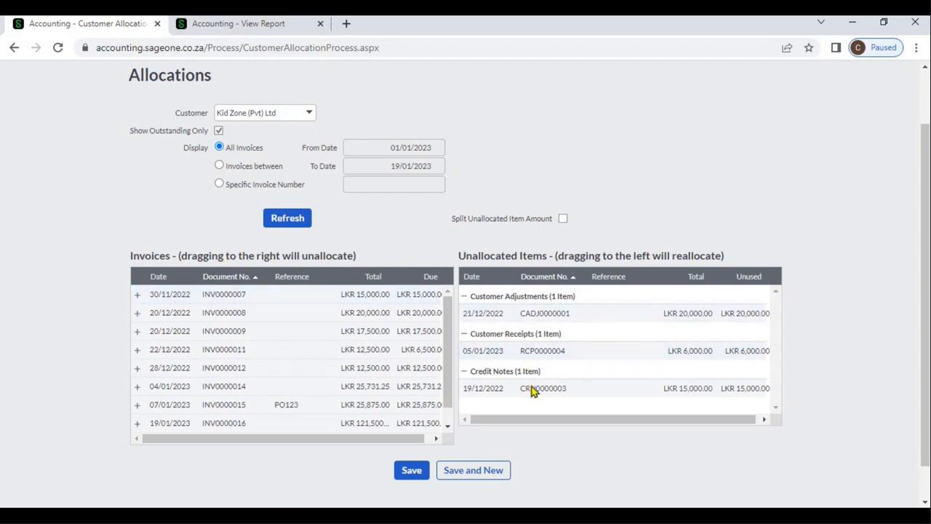
left_click_drag(535, 393, 411, 301)
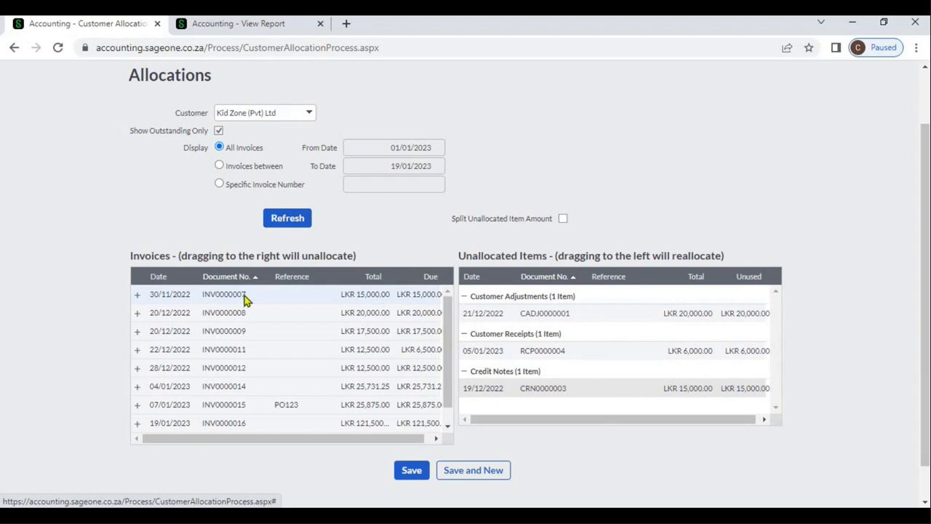
left_click_drag(555, 391, 430, 298)
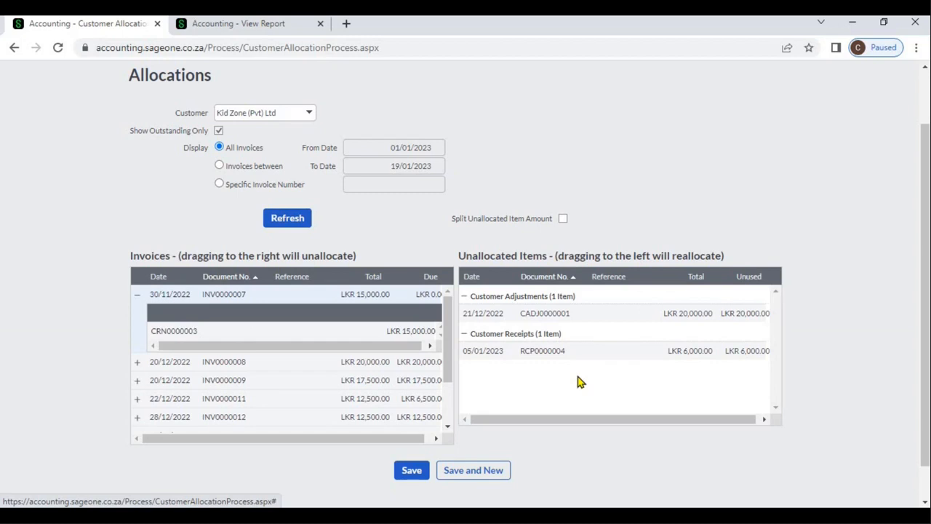
- Take credit note CRN0000003 off invoice INV0000007, put it back on the invoice and reopen the invoice's allocation details
left_click(139, 297)
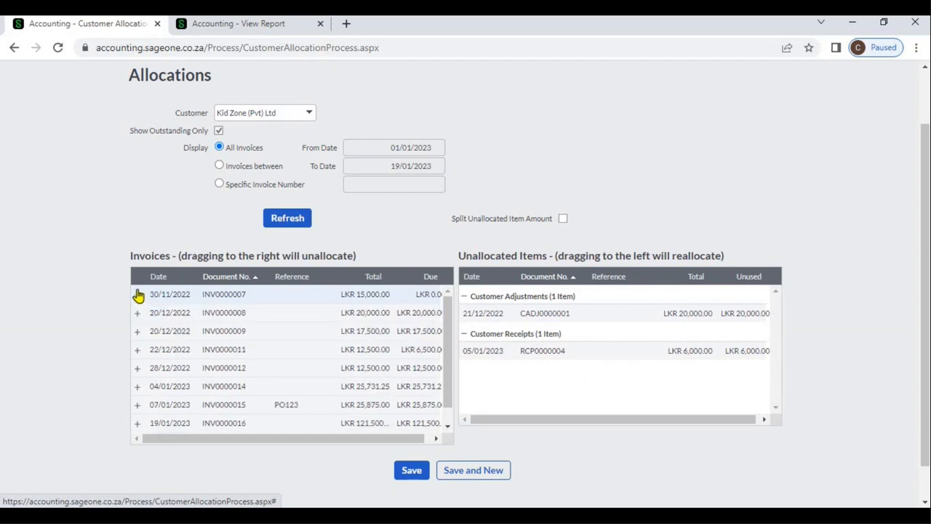
left_click(138, 295)
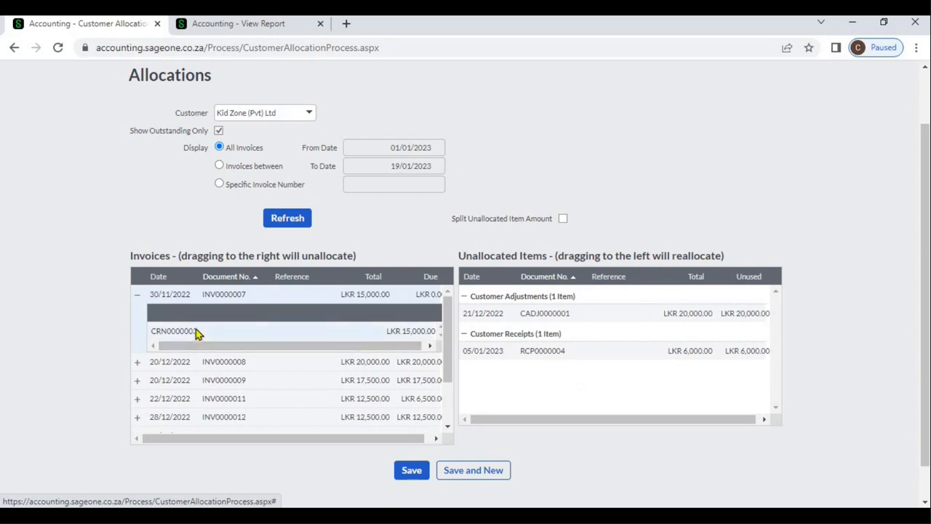
left_click_drag(196, 333, 482, 380)
mouse_move(387, 315)
left_mouse_down()
mouse_move(396, 322)
mouse_move(384, 314)
left_mouse_up()
left_click(137, 297)
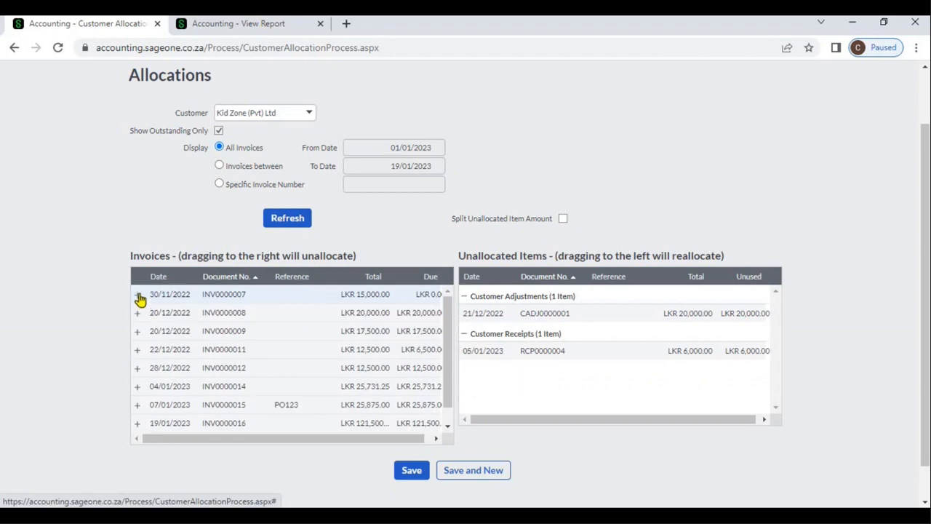
left_click(138, 296)
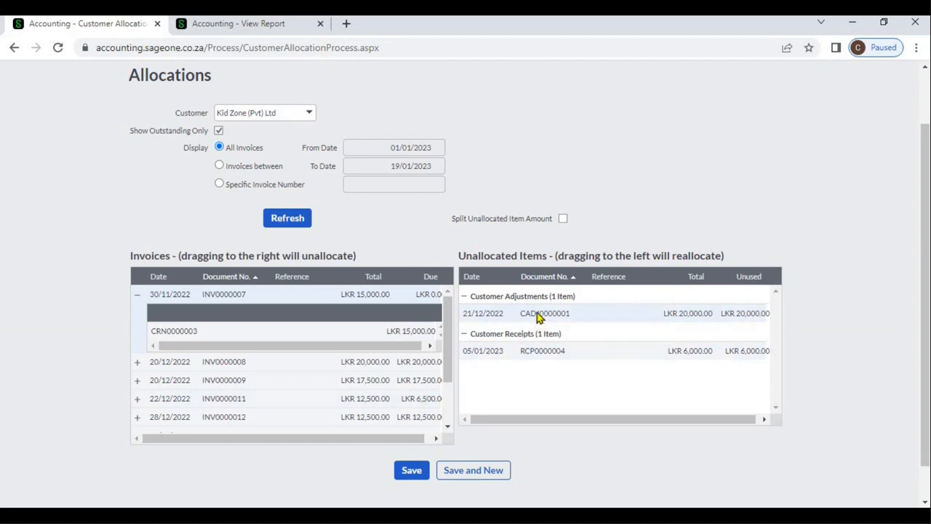
- Allocate customer adjustment CADJ0000001 to invoice INV0000009 and its unused remainder to invoice INV0000011
left_click_drag(503, 342, 412, 381)
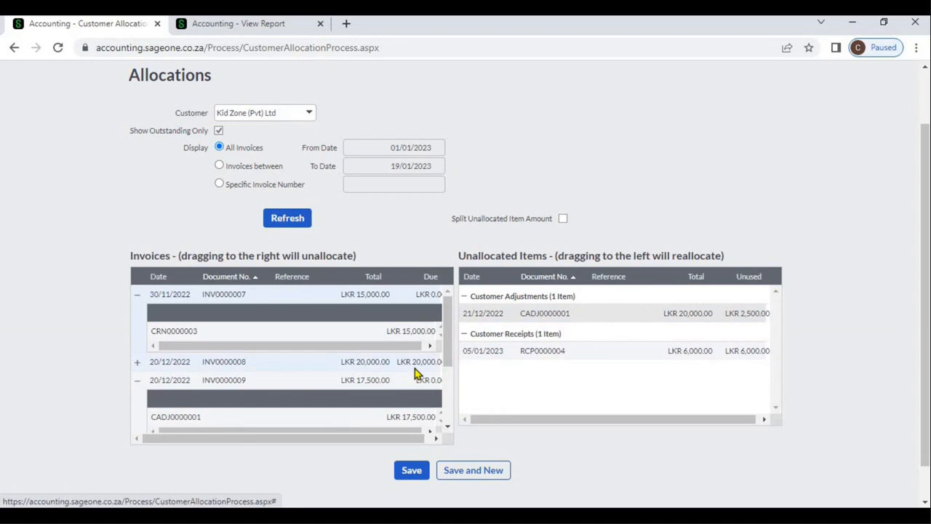
scroll(415, 368, "down", 2)
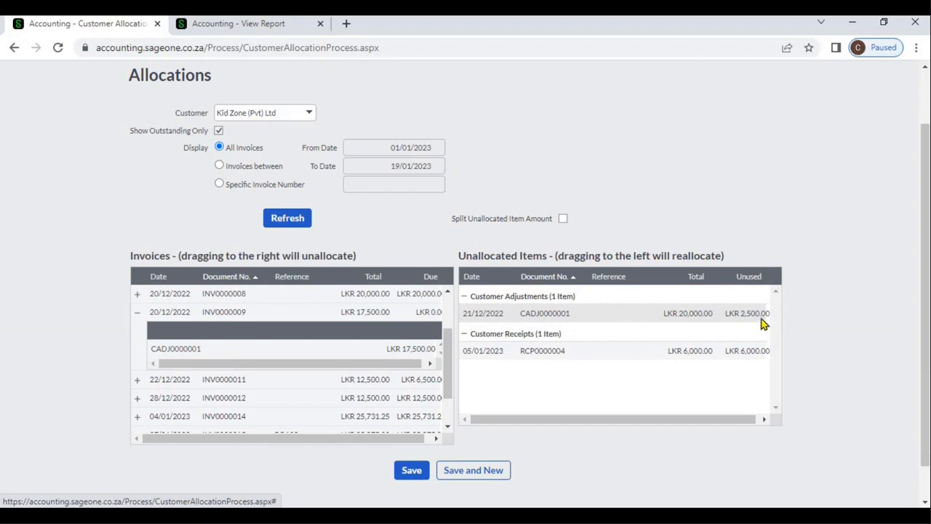
left_click_drag(747, 318, 419, 389)
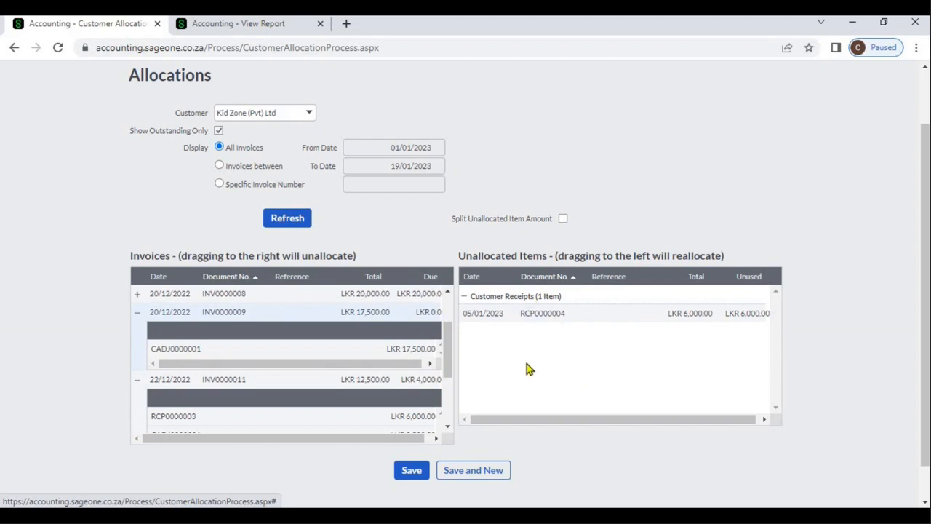
- Review the items allocated to invoices INV0000011 and INV0000007, and collapse the details of all expanded invoices
scroll(509, 372, "down", 1)
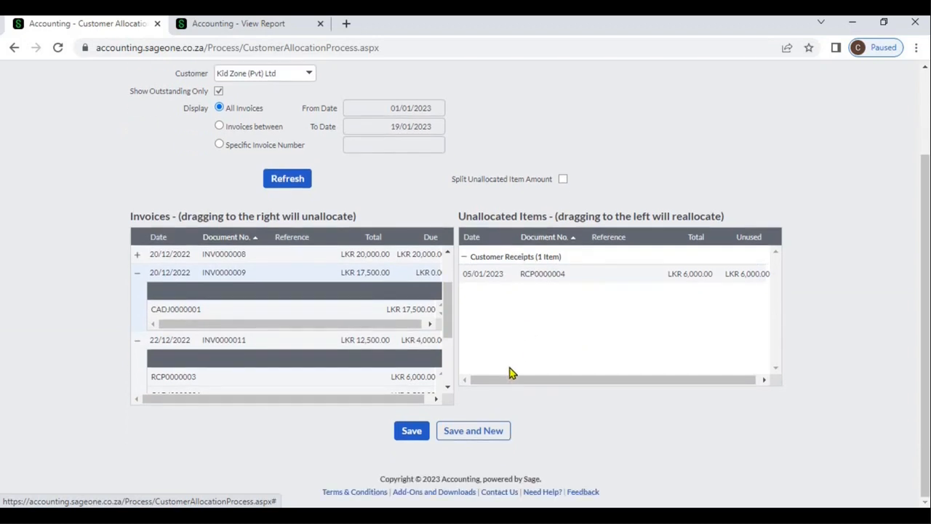
mouse_move(387, 377)
left_mouse_down()
mouse_move(494, 339)
mouse_move(411, 380)
mouse_move(378, 377)
left_mouse_up()
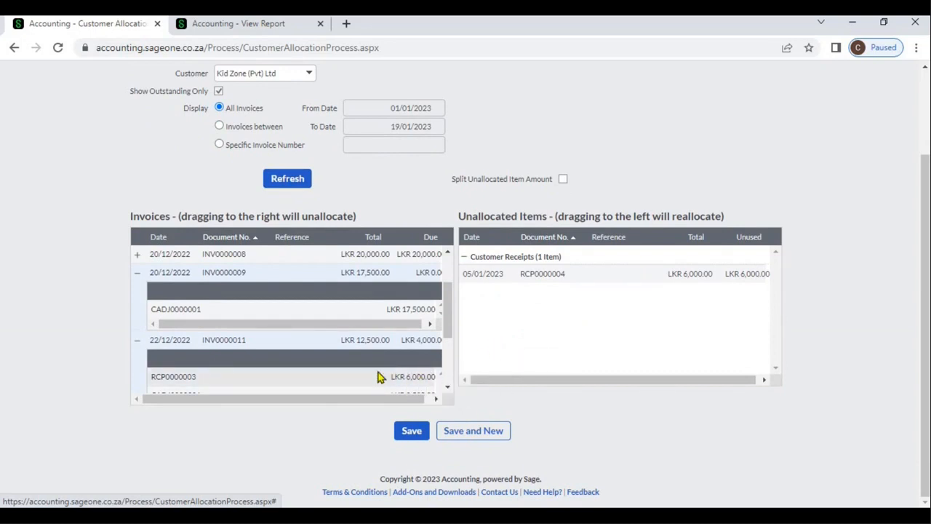
scroll(376, 360, "down", 2)
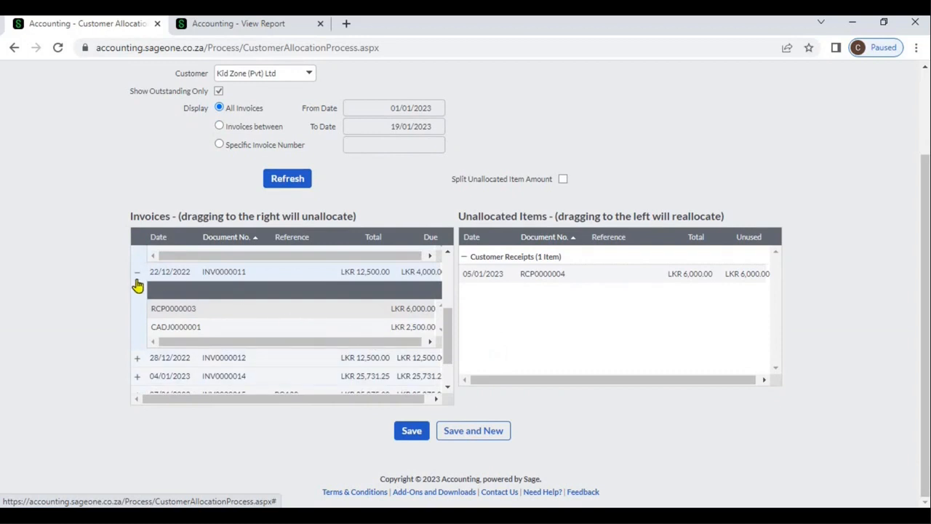
left_click(137, 276)
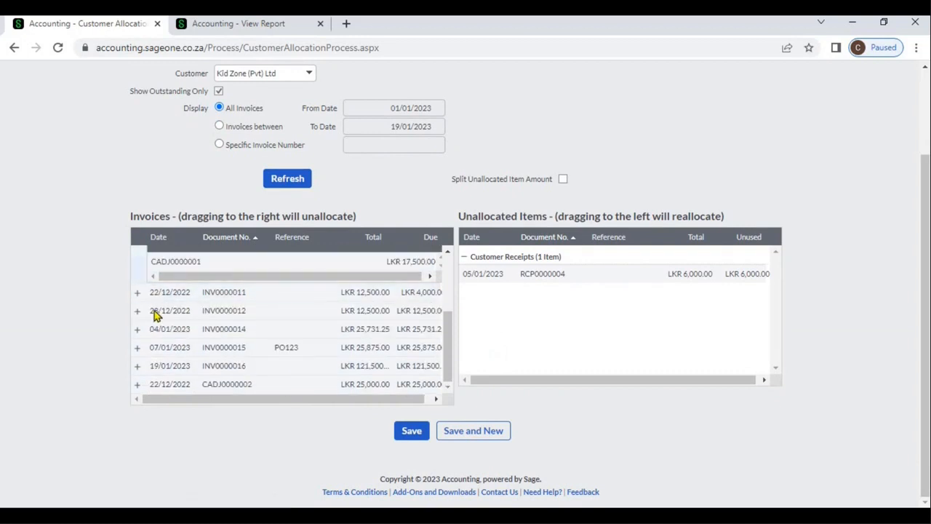
scroll(149, 309, "up", 2)
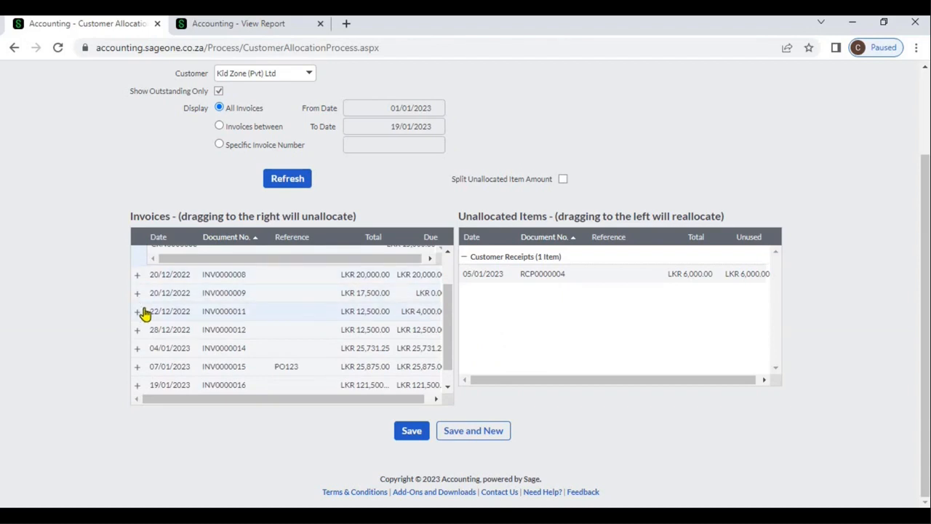
left_click(139, 312)
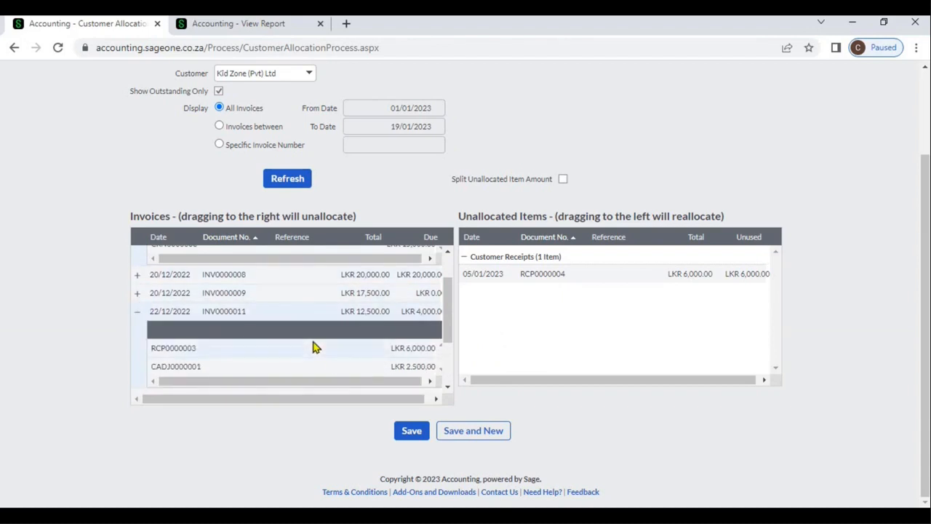
scroll(306, 343, "down", 2)
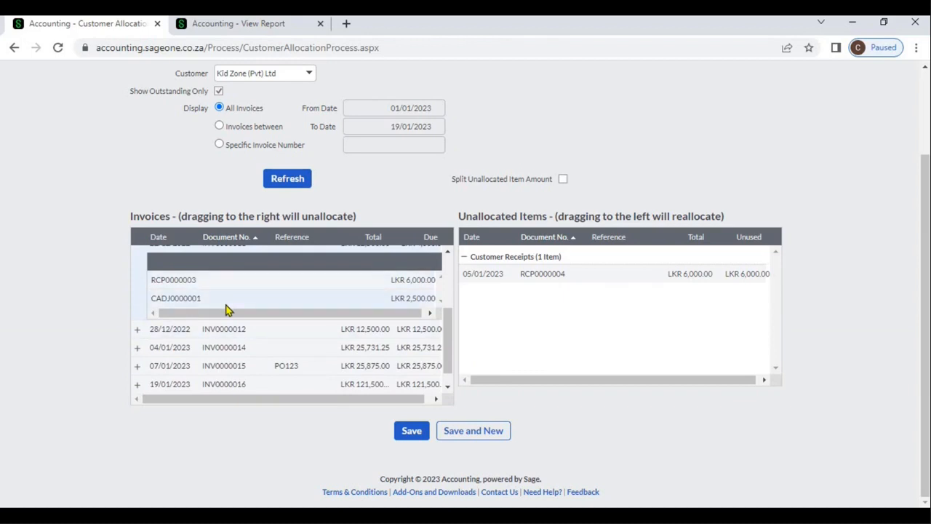
scroll(226, 309, "up", 2)
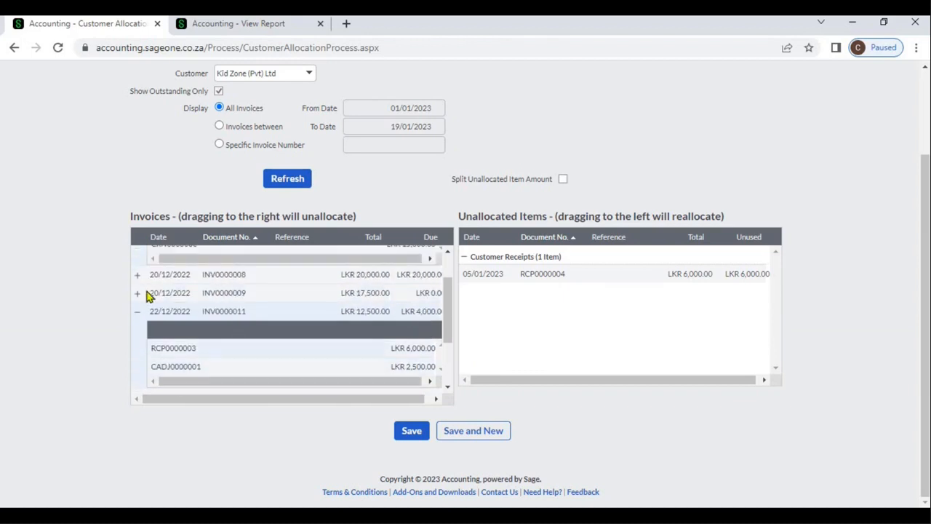
left_click(138, 312)
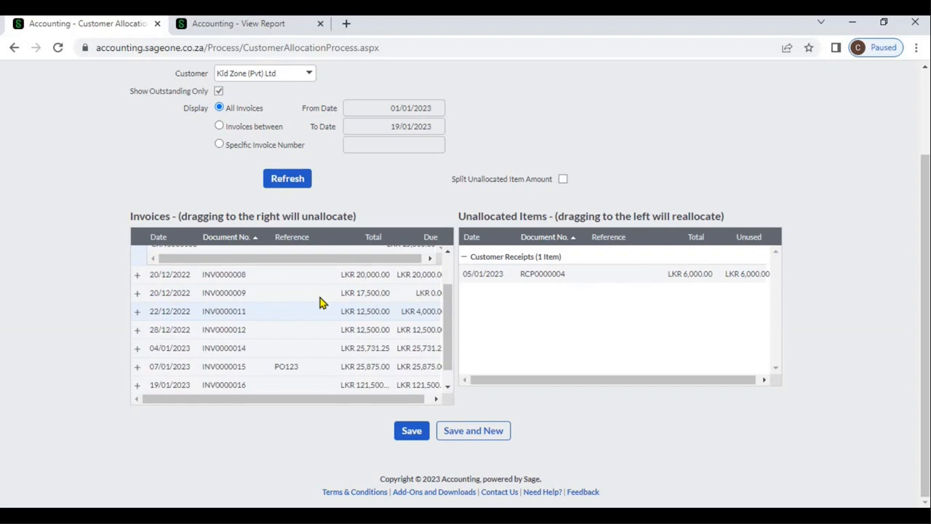
scroll(303, 293, "up", 2)
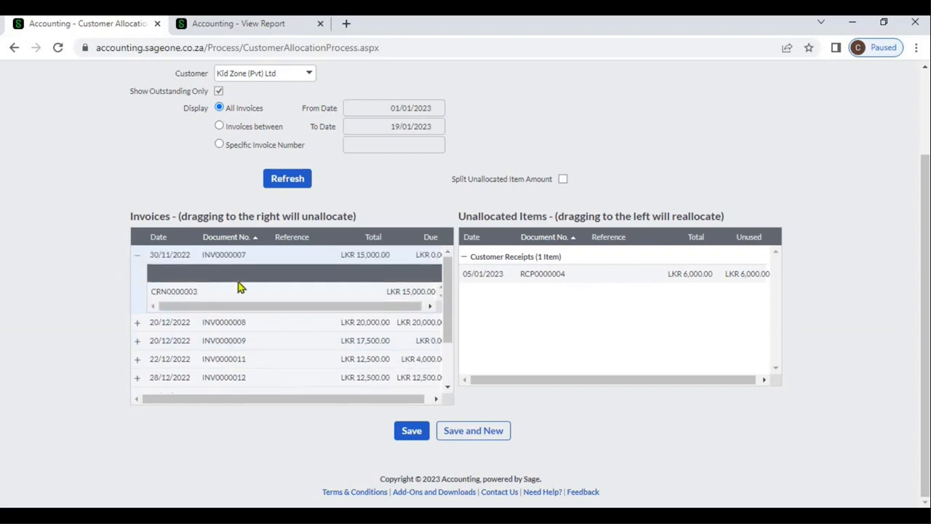
left_click(137, 255)
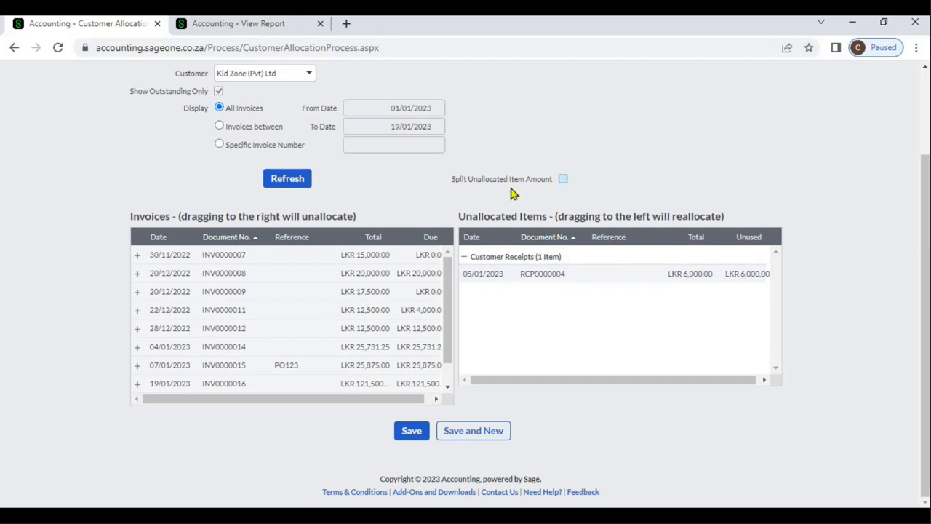
- Enable splitting of unallocated item amounts and allocate 2000 of customer receipt RCP0000004 to invoice INV0000011
left_click(563, 179)
left_click_drag(571, 274, 418, 313)
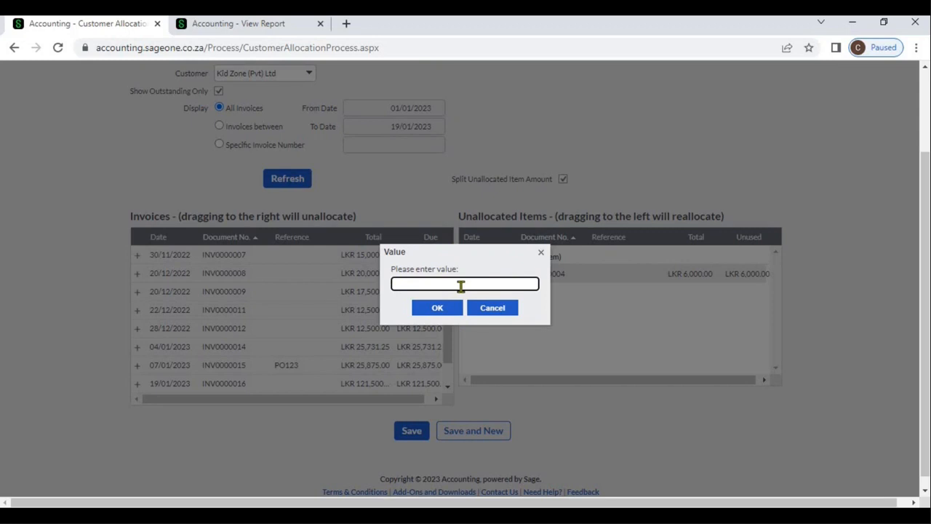
type("000")
left_click(459, 311)
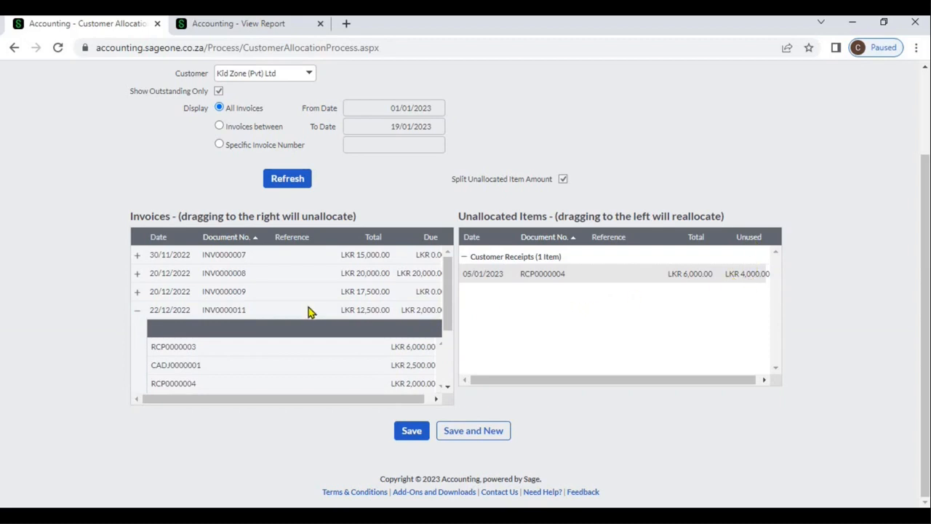
- Allocate 2000 of customer receipt RCP0000004 to invoice INV0000012
scroll(308, 309, "down", 1)
scroll(309, 311, "down", 3)
left_click_drag(613, 275, 398, 316)
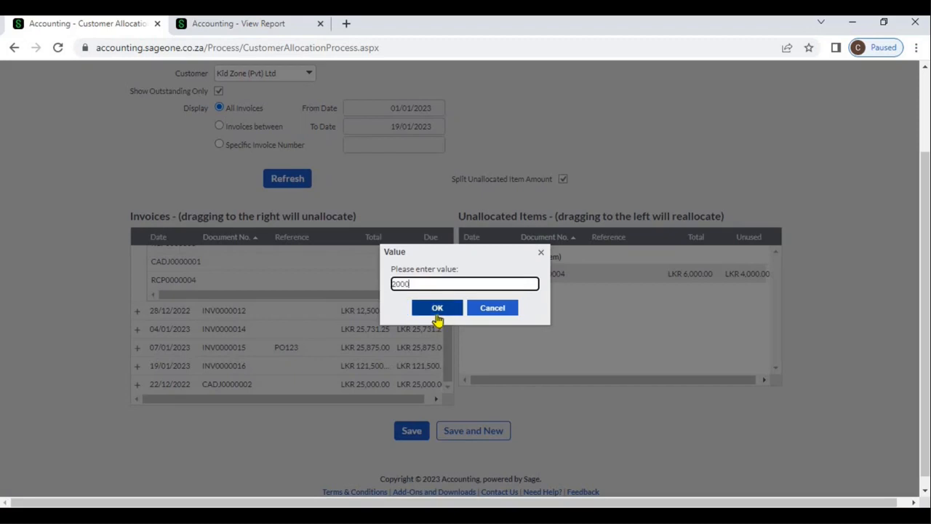
left_click(437, 313)
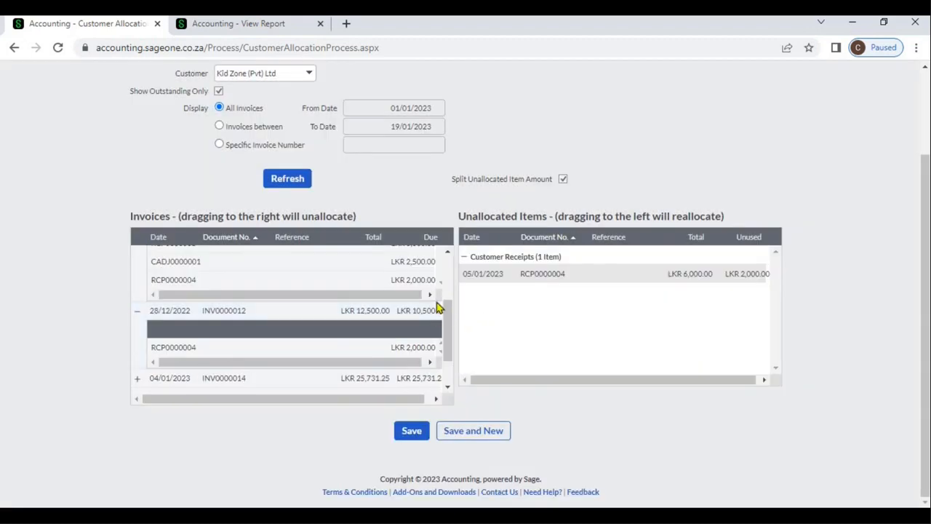
- Allocate the remaining 2000 of customer receipt RCP0000004 to invoice INV0000014
scroll(419, 318, "down", 2)
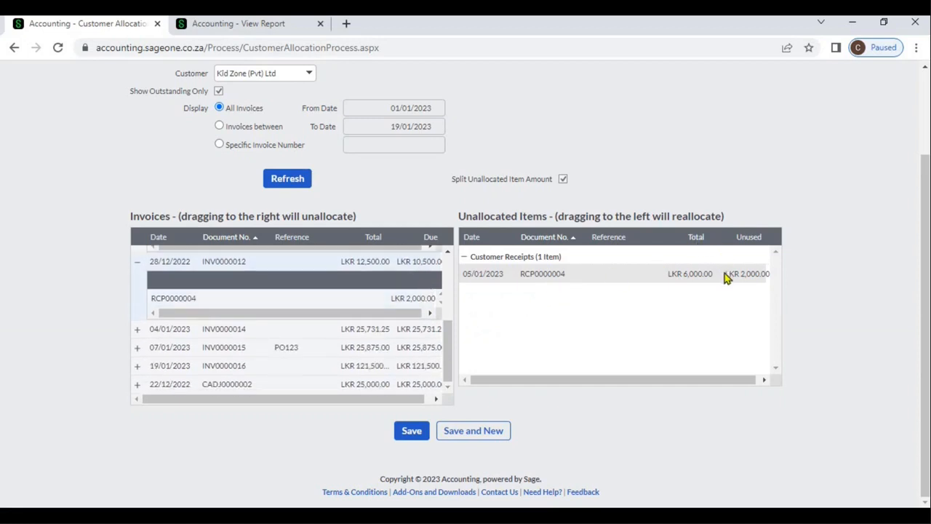
left_click_drag(667, 277, 427, 299)
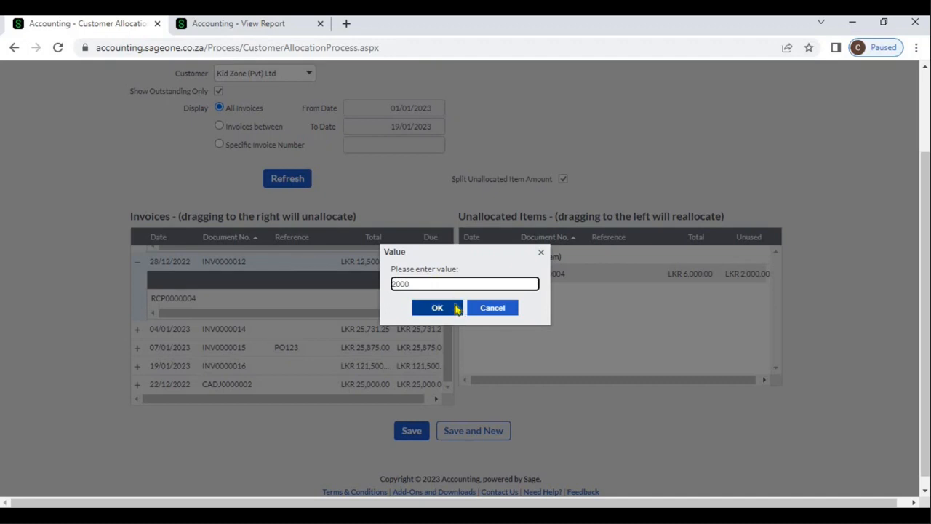
left_click(454, 308)
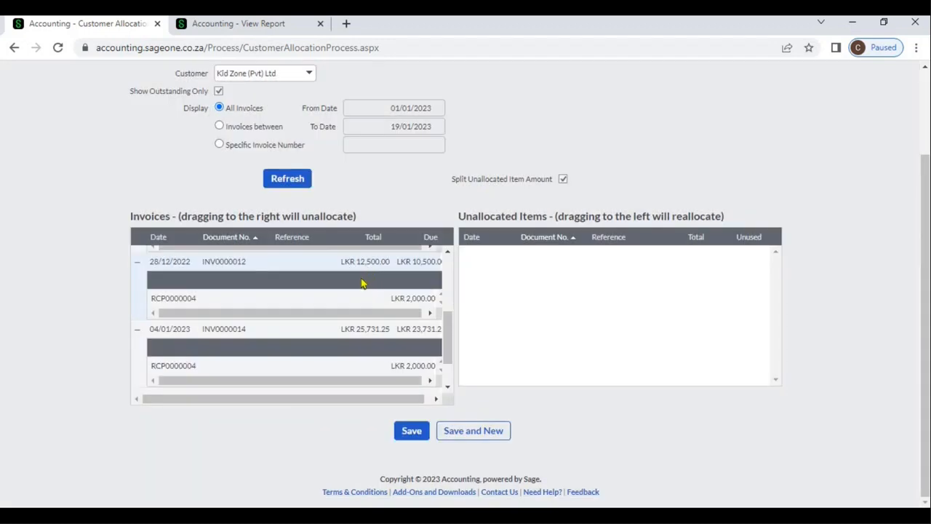
- Review the allocated items under the invoices and save the customer's allocations
scroll(393, 288, "up", 1)
scroll(469, 307, "up", 1)
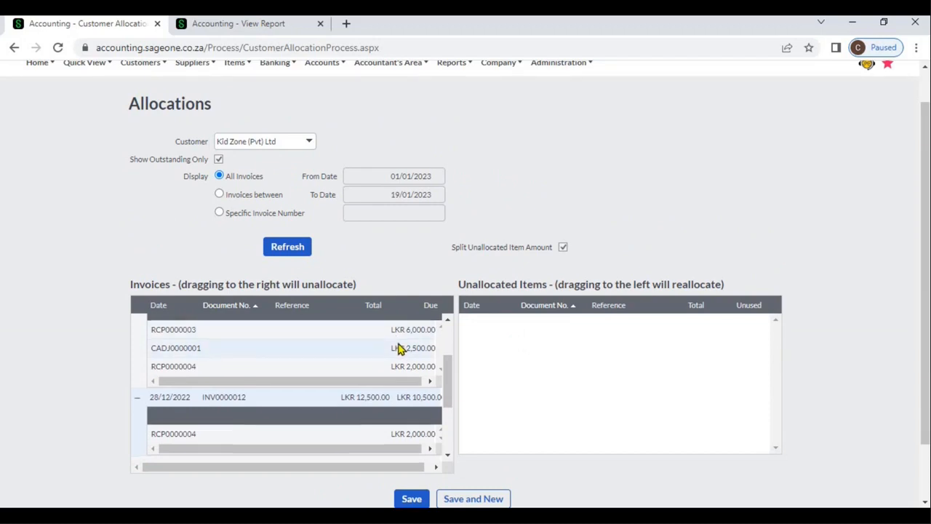
scroll(401, 347, "down", 5)
scroll(528, 397, "down", 1)
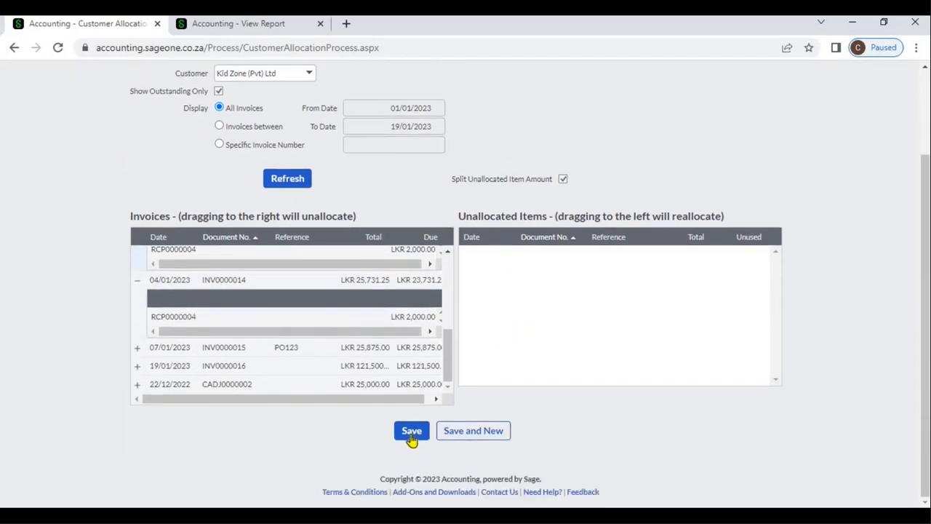
left_click(411, 435)
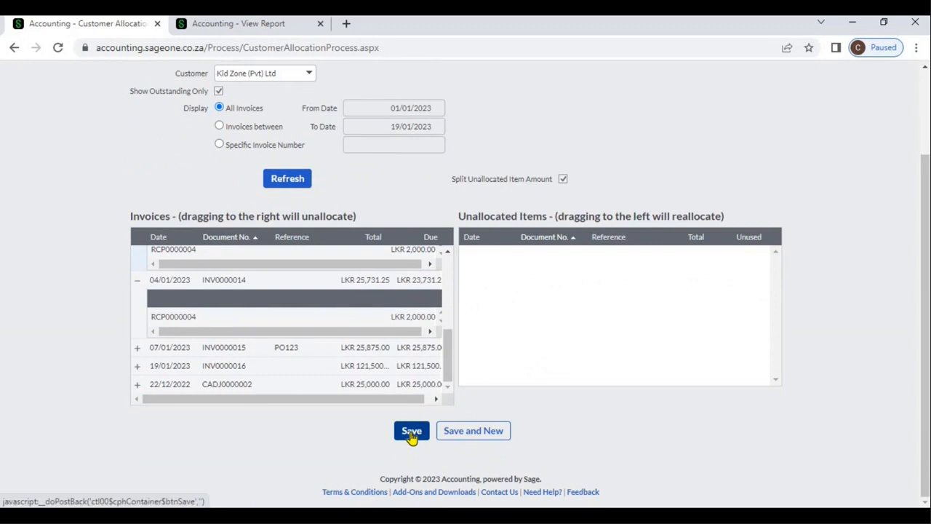
scroll(411, 435, "up", 1)
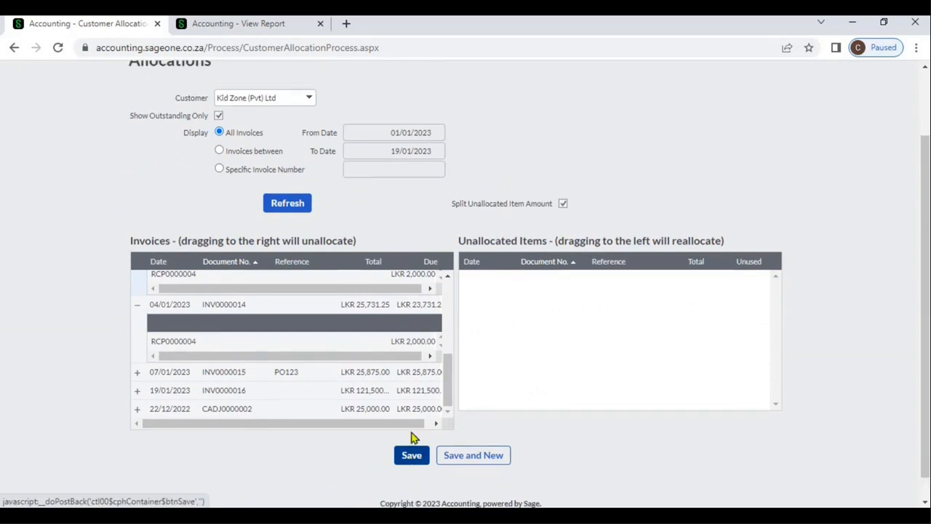